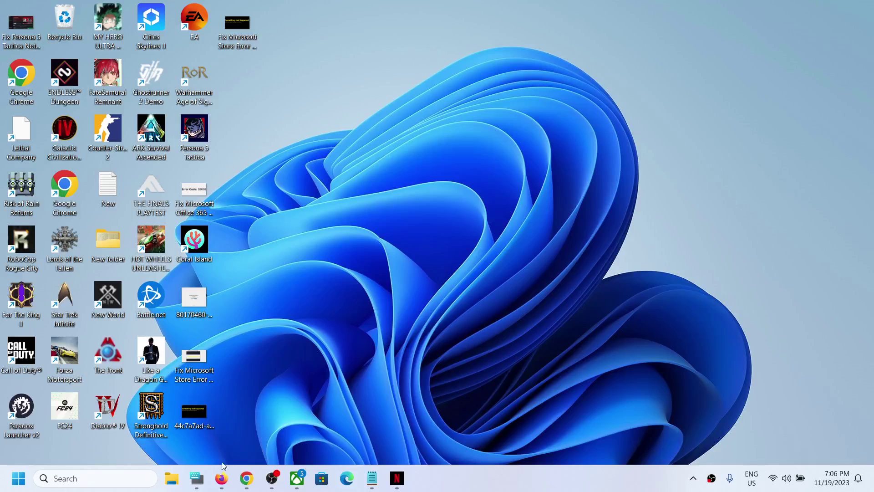
# Take two full-screen screenshots with On-Screen Keyboard's Win+PrtScn keys, then close the keyboard
pyautogui.click(197, 478)
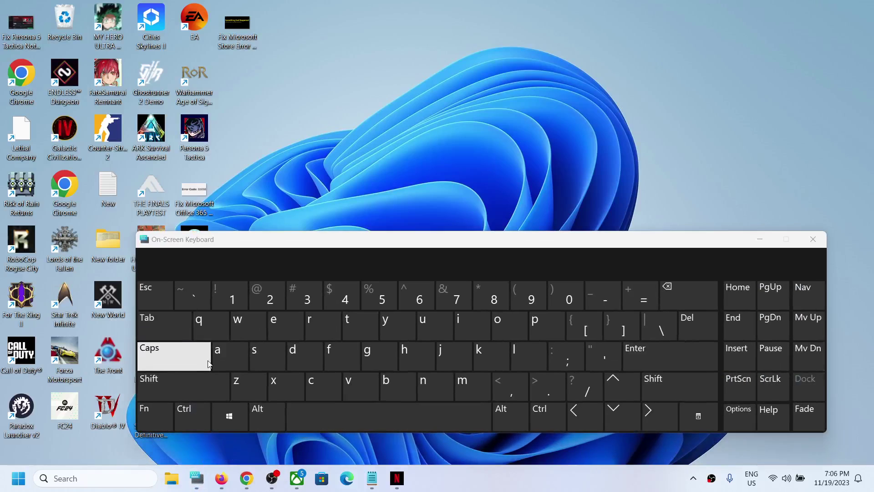
pyautogui.click(229, 415)
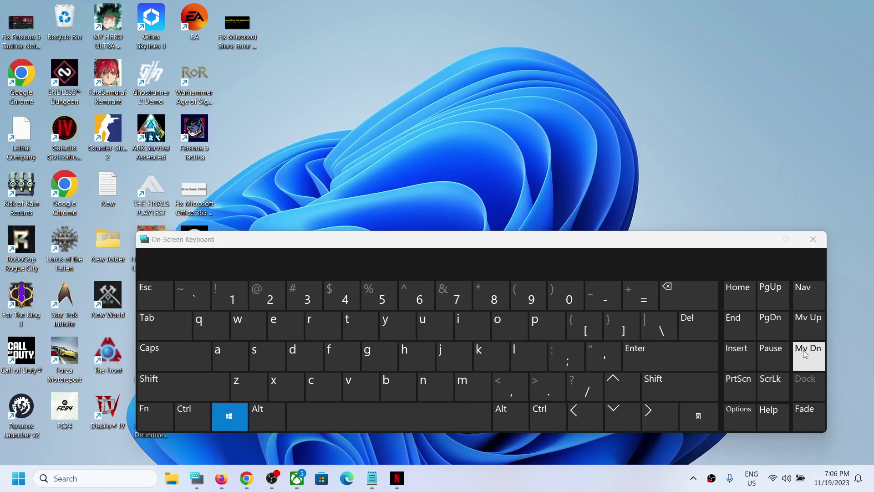
pyautogui.click(739, 388)
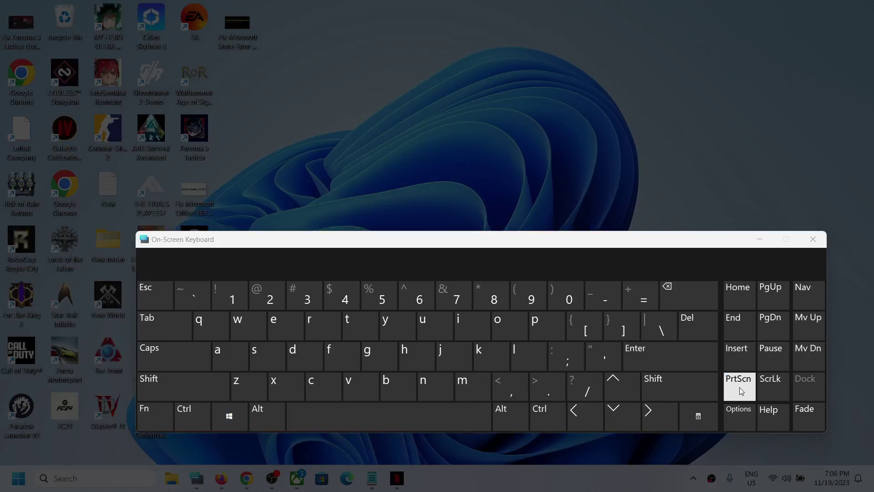
pyautogui.click(235, 419)
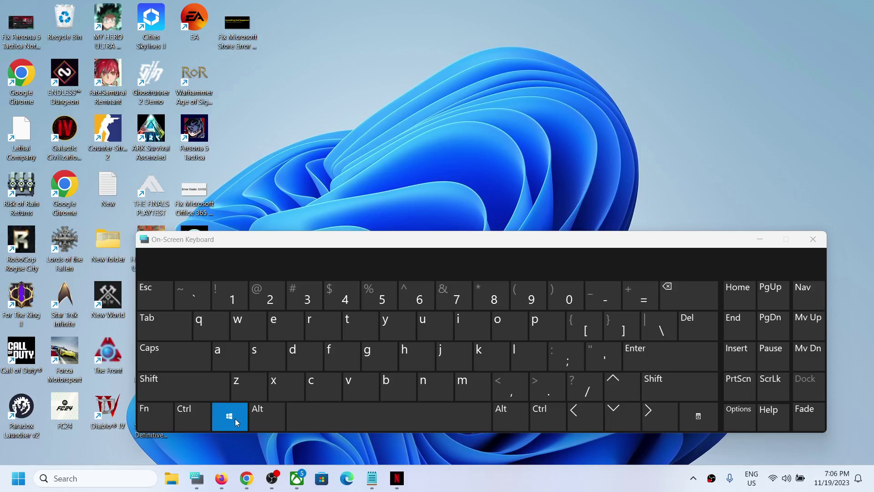
pyautogui.click(742, 383)
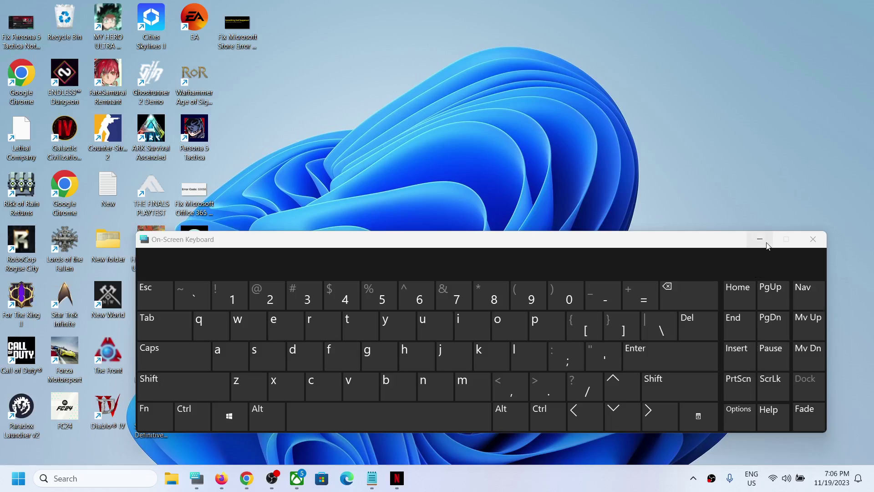
pyautogui.click(817, 241)
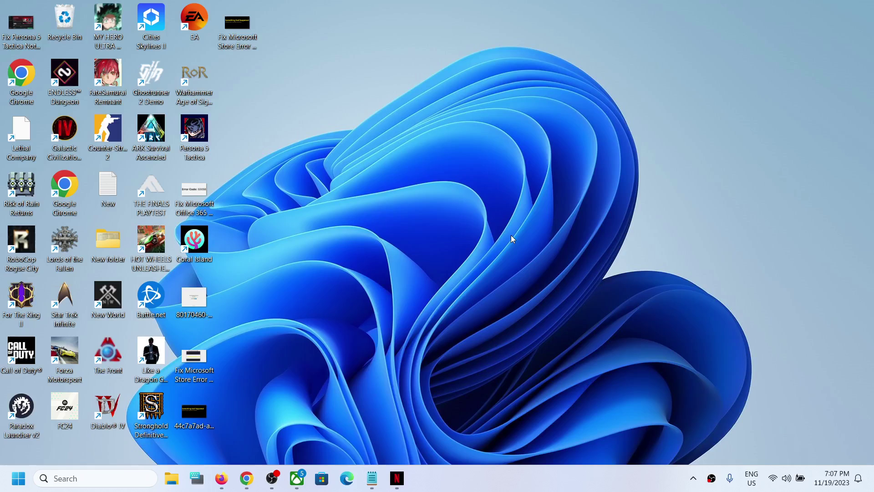
# Launch Settings from the Start menu and go to the Accessibility page
pyautogui.click(19, 478)
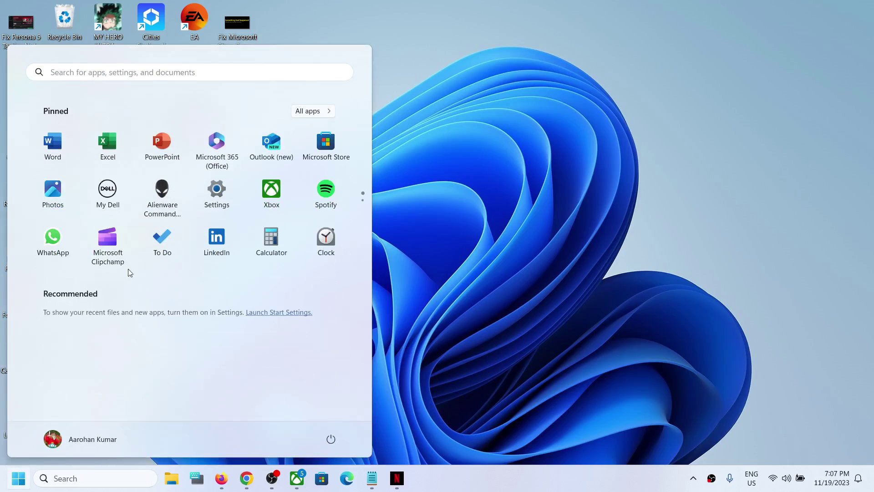
pyautogui.click(228, 203)
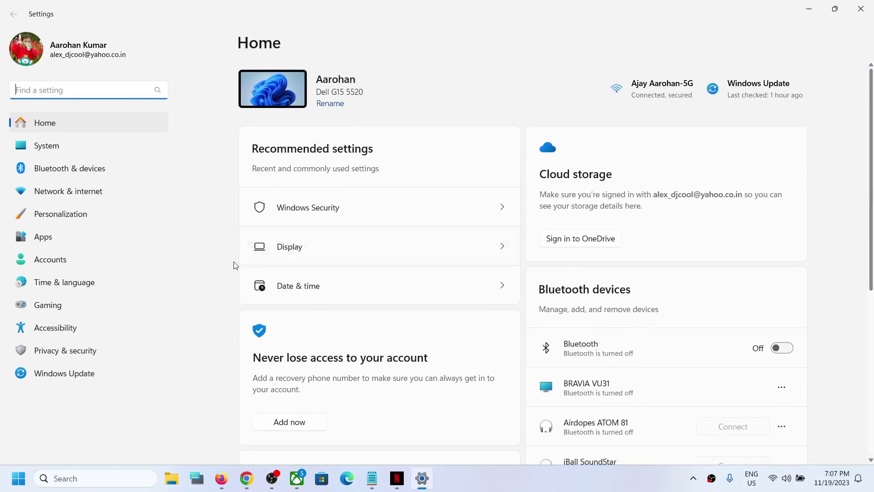
pyautogui.click(46, 331)
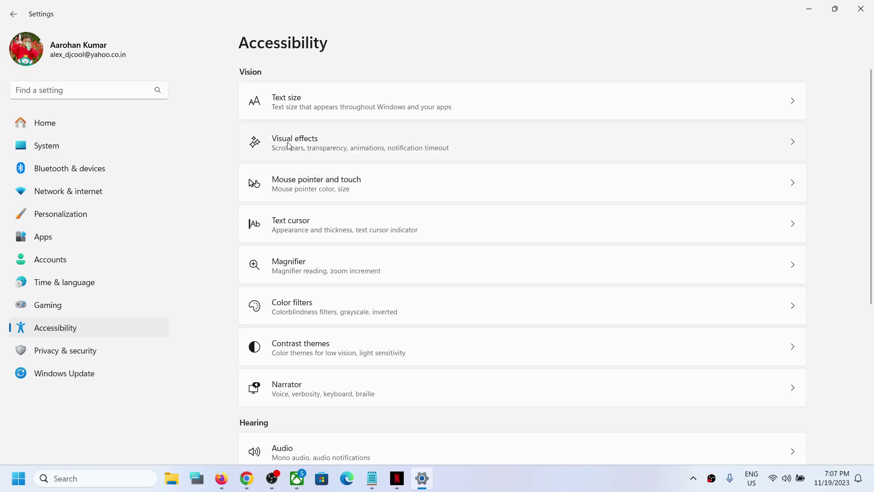
# Go to Accessibility's Visual effects page and turn Animation effects off
pyautogui.click(310, 145)
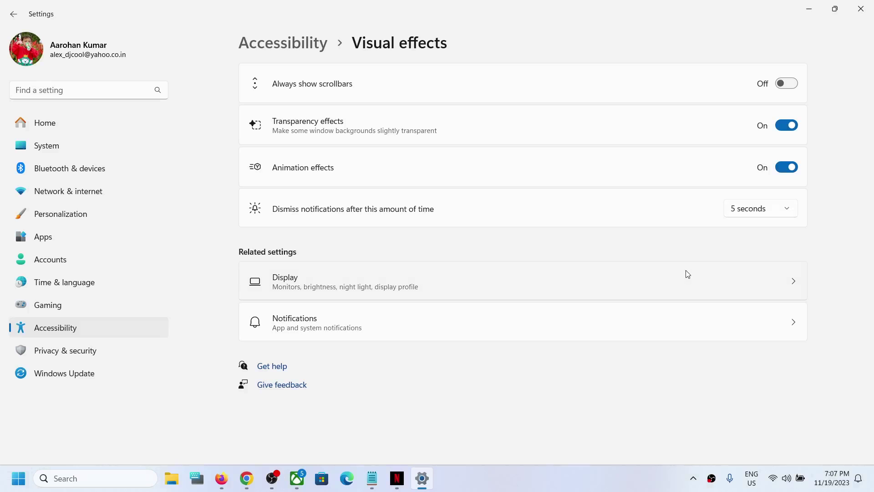
pyautogui.click(786, 167)
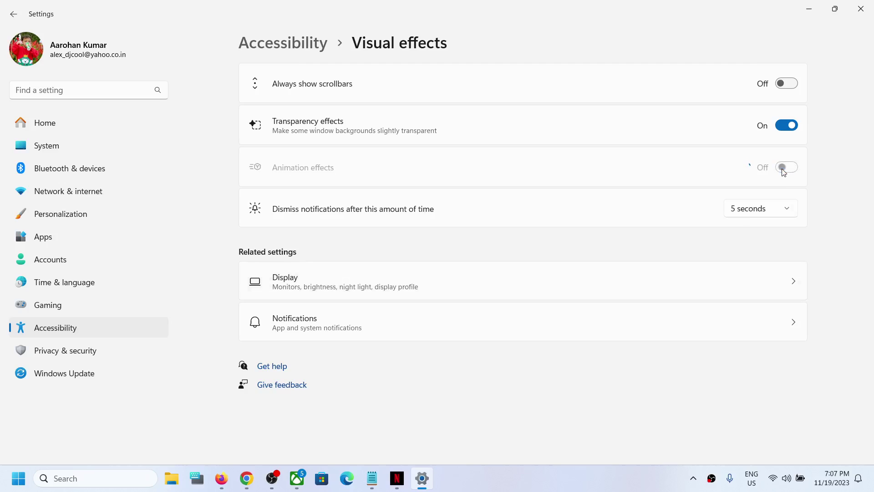
# Take a Win+PrtScn screenshot with animations off, close the keyboard, and turn Animation effects back on
pyautogui.click(197, 478)
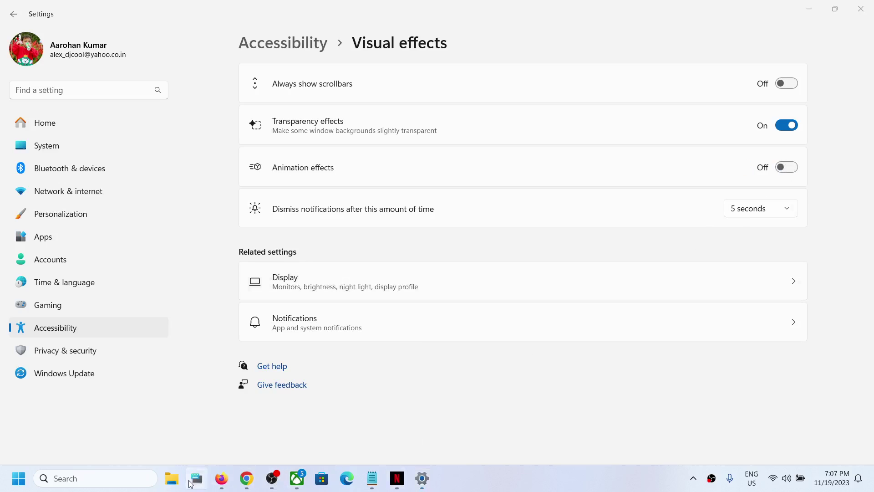
pyautogui.click(243, 414)
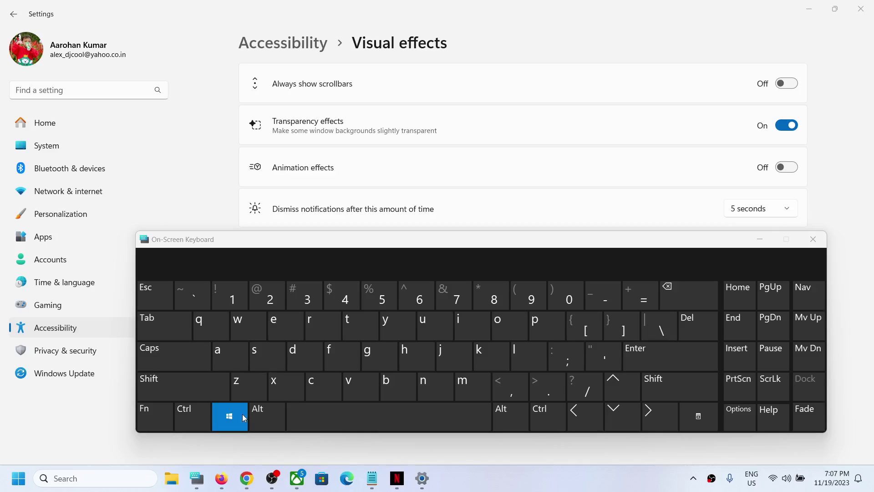
pyautogui.click(738, 383)
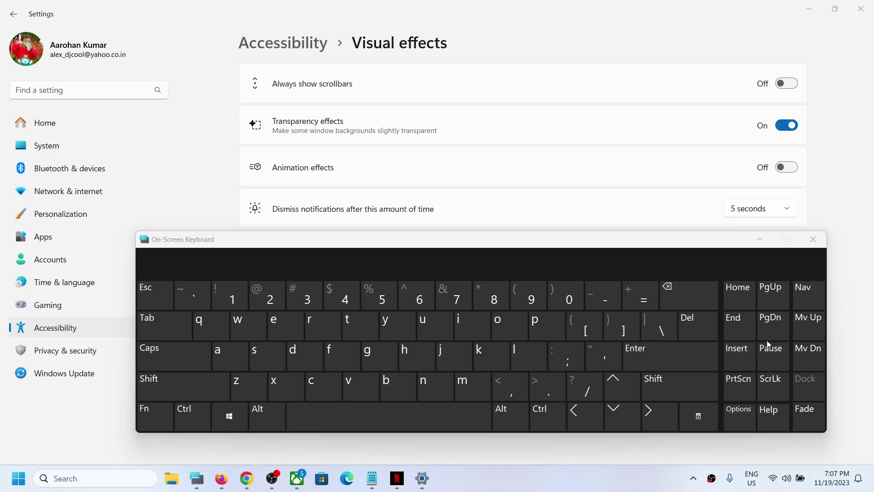
pyautogui.click(813, 239)
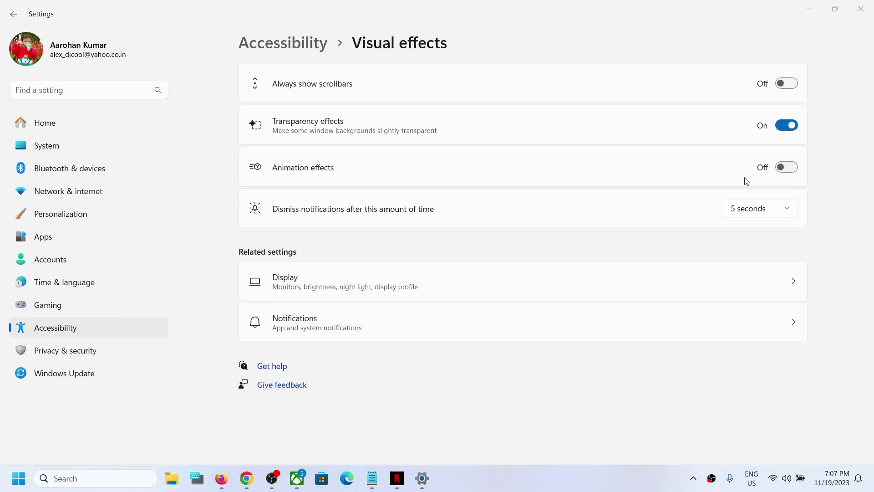
pyautogui.click(786, 168)
pyautogui.click(500, 477)
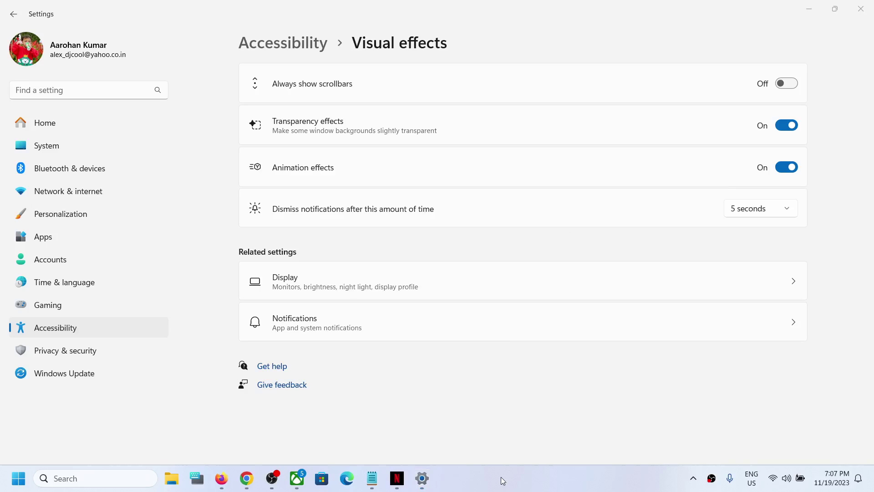